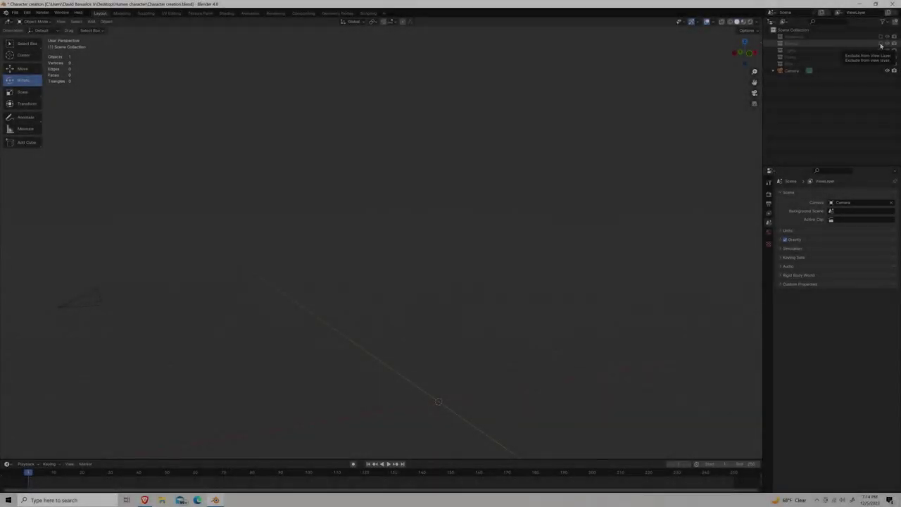
Include the Backup collection with First Rig hidden, and enable the Lights collection
click(880, 43)
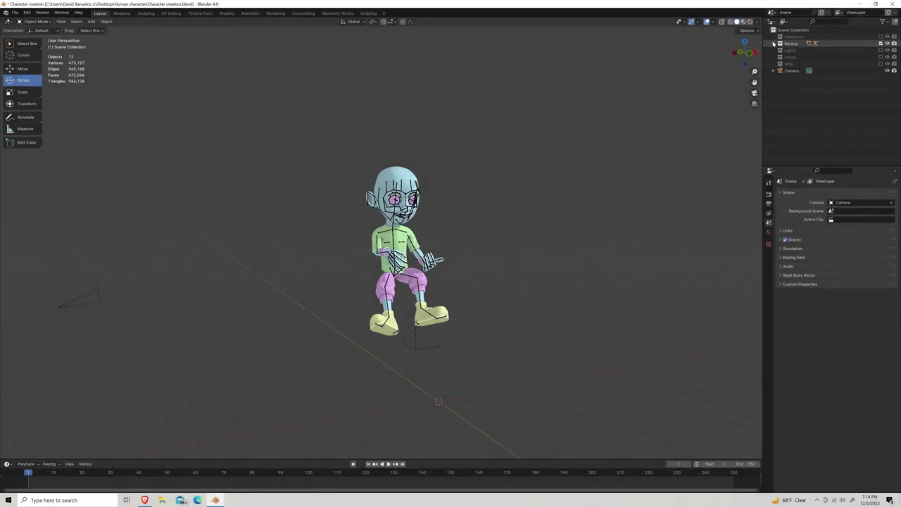
click(774, 44)
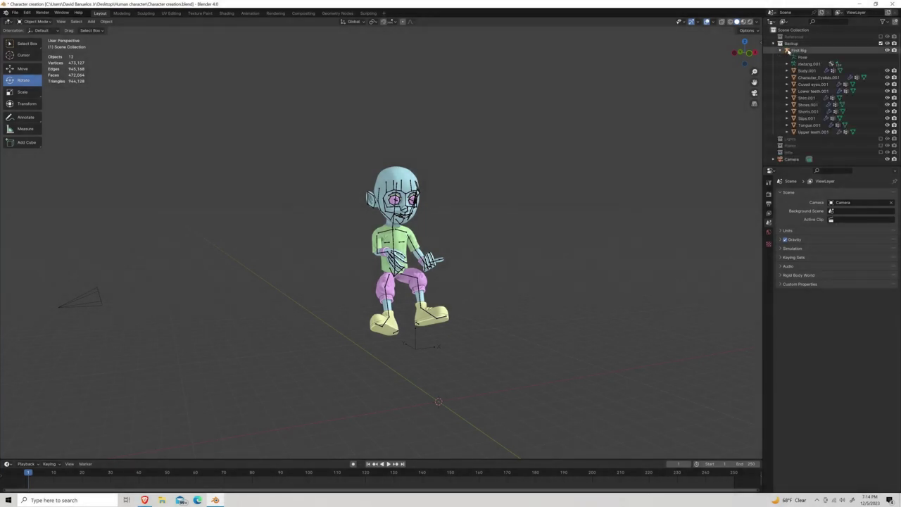
click(887, 51)
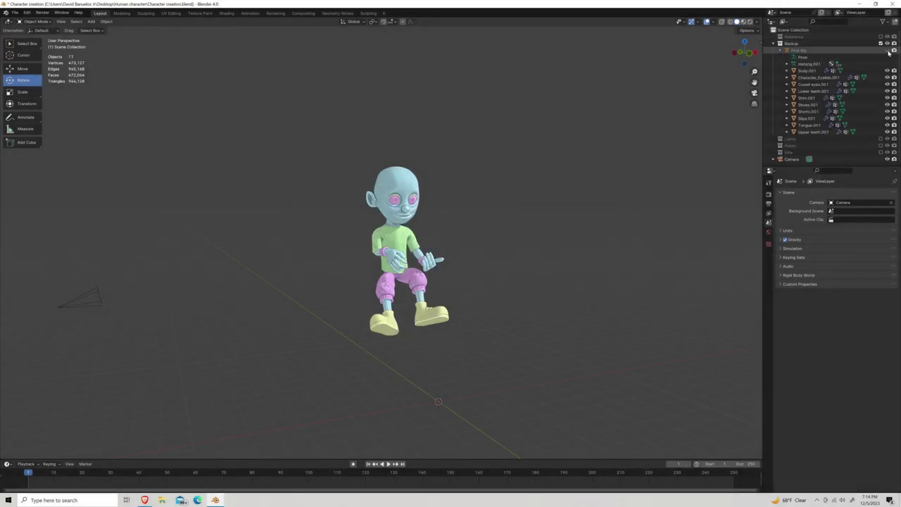
click(774, 44)
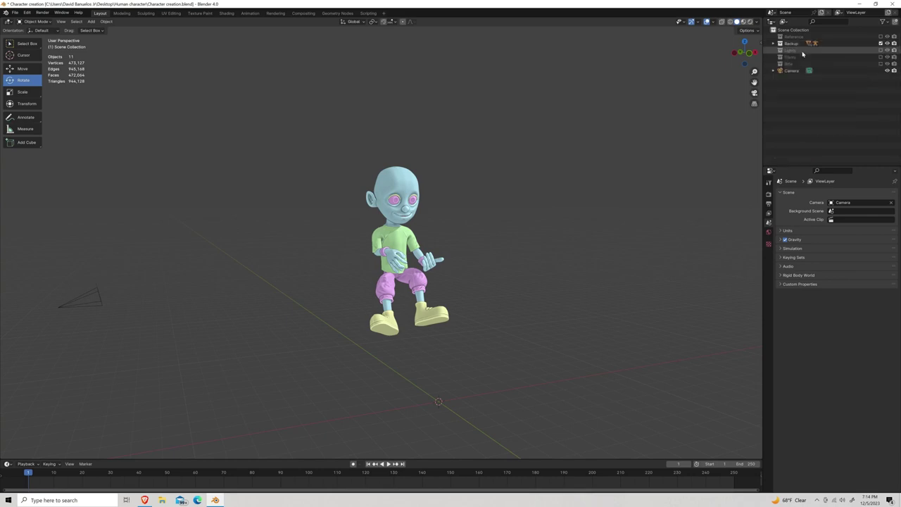
click(882, 51)
Enable the Planes and Rifle collections and switch the viewport to Wireframe shading
click(882, 57)
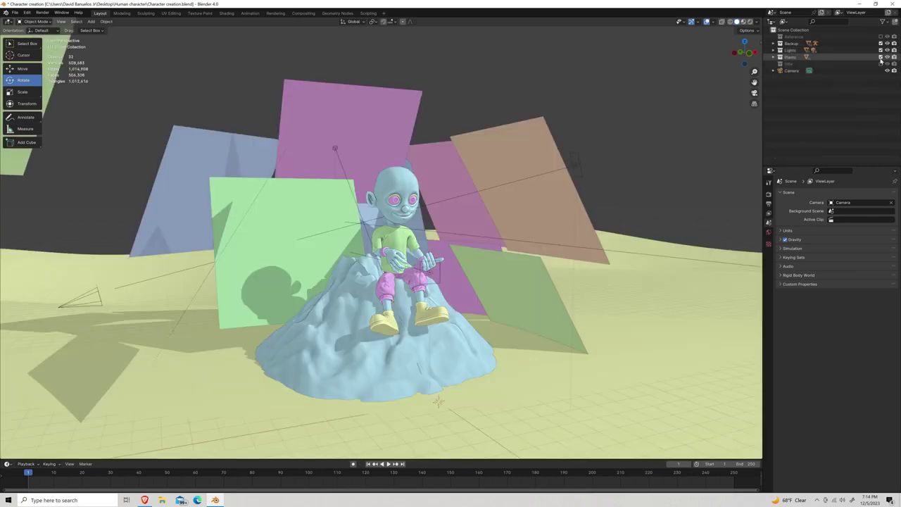
click(881, 65)
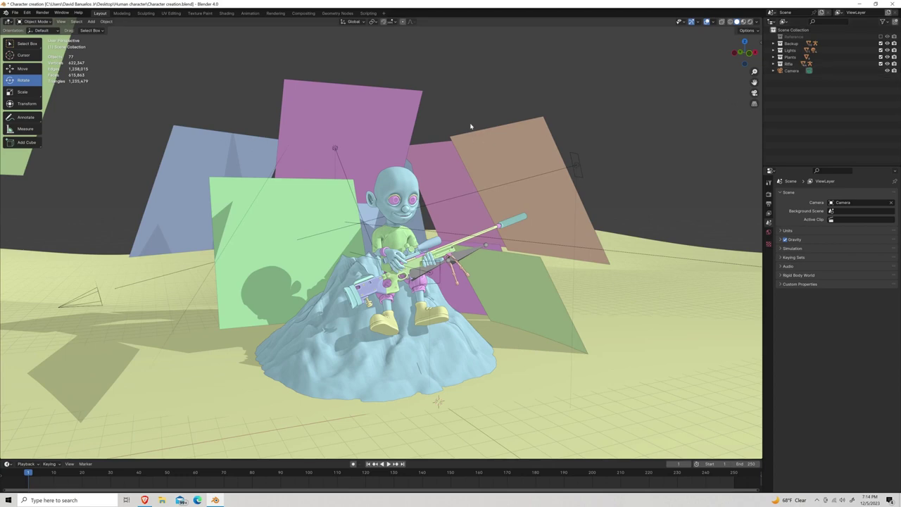
key(z)
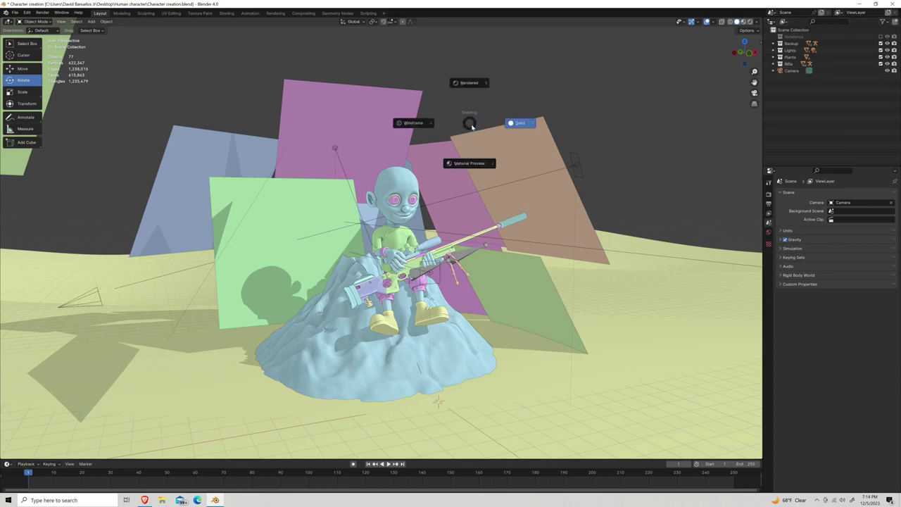
click(418, 125)
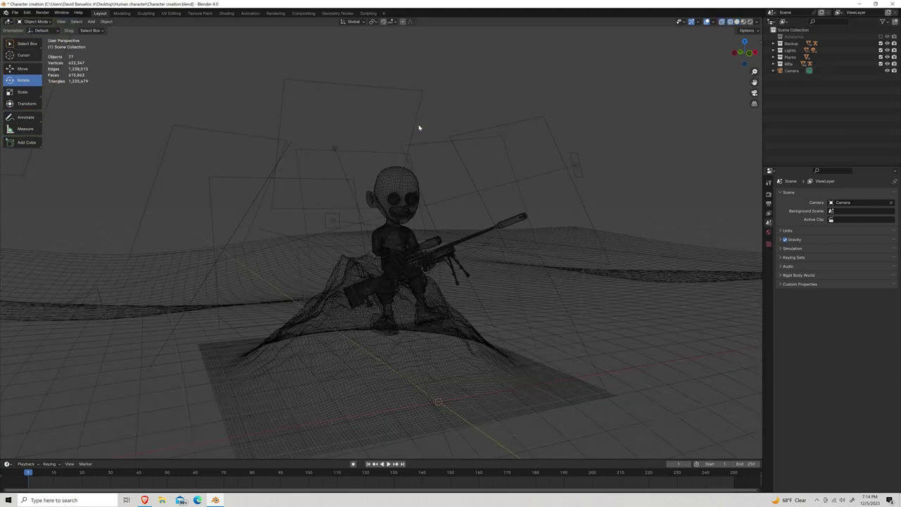
Switch viewport shading to Material Preview, then to Rendered
key(z)
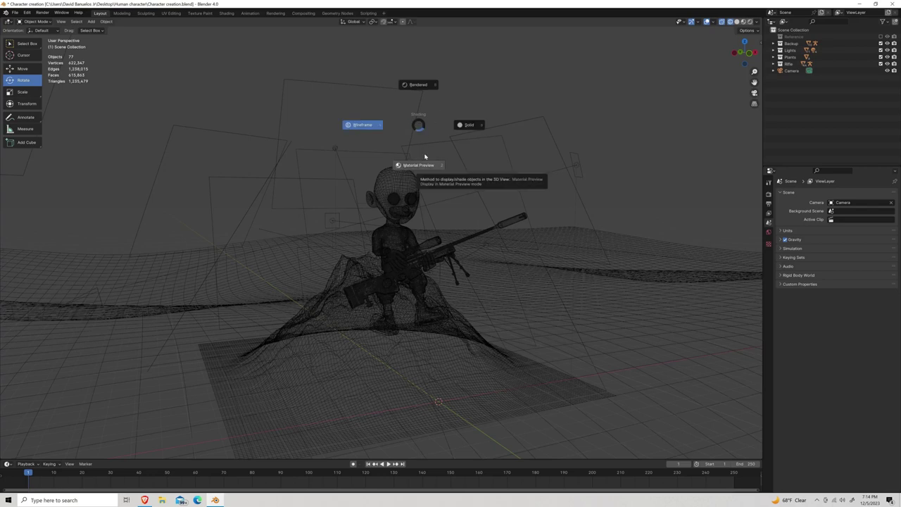
click(425, 157)
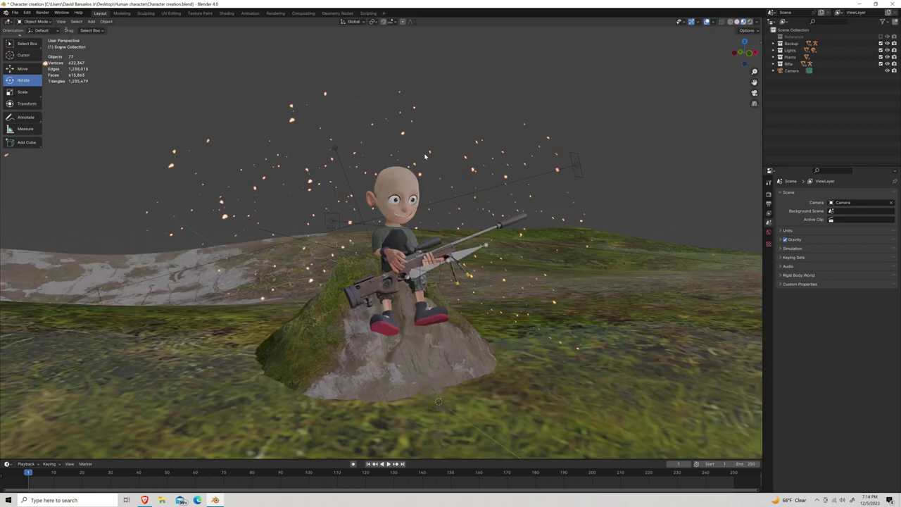
key(z)
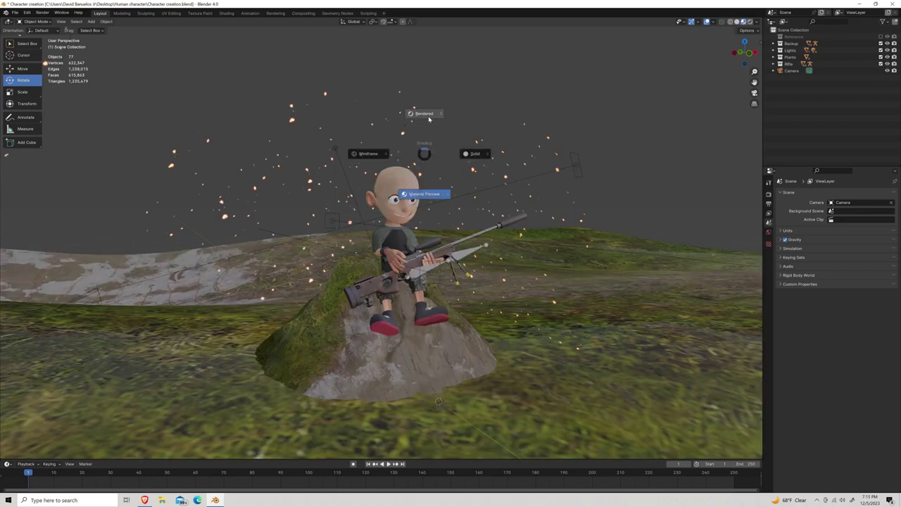
click(429, 119)
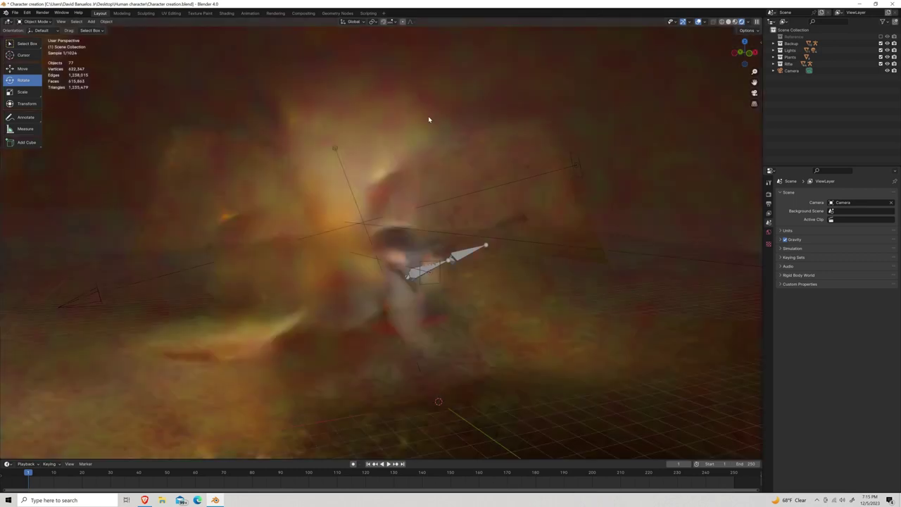
Deselect everything, select the Fields ground object to reveal its fern particles, and show Render Properties
click(428, 271)
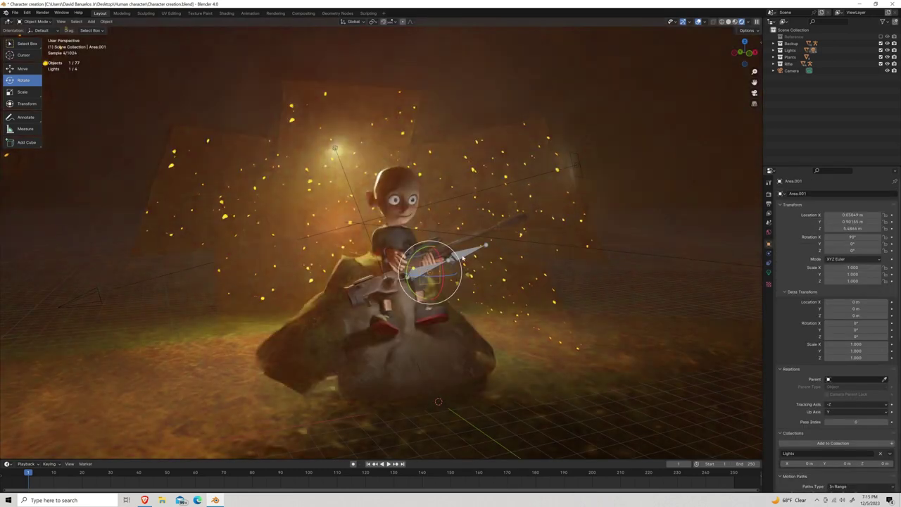
key(alt+a)
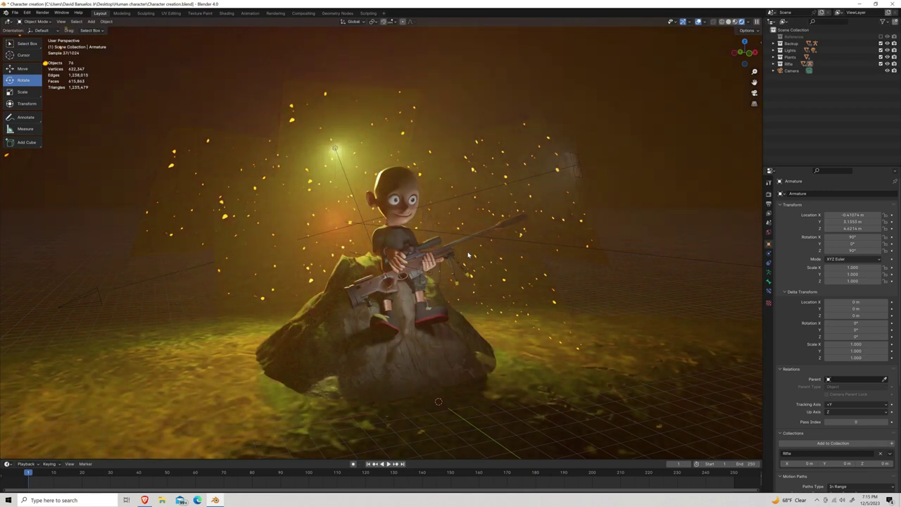
click(493, 394)
click(883, 209)
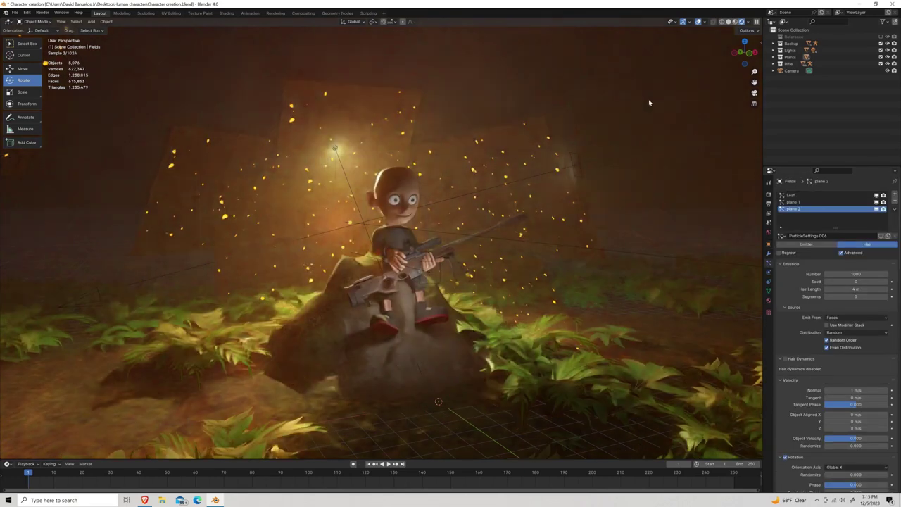
click(769, 194)
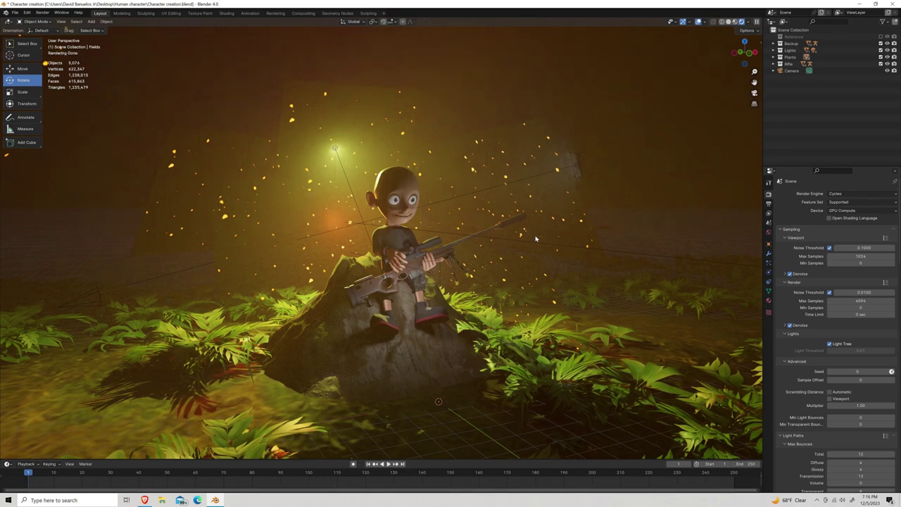
Zoom in on the character's face and open Particle Properties for Body.001
scroll(444, 202, up, 2)
scroll(468, 207, up, 2)
scroll(493, 214, up, 2)
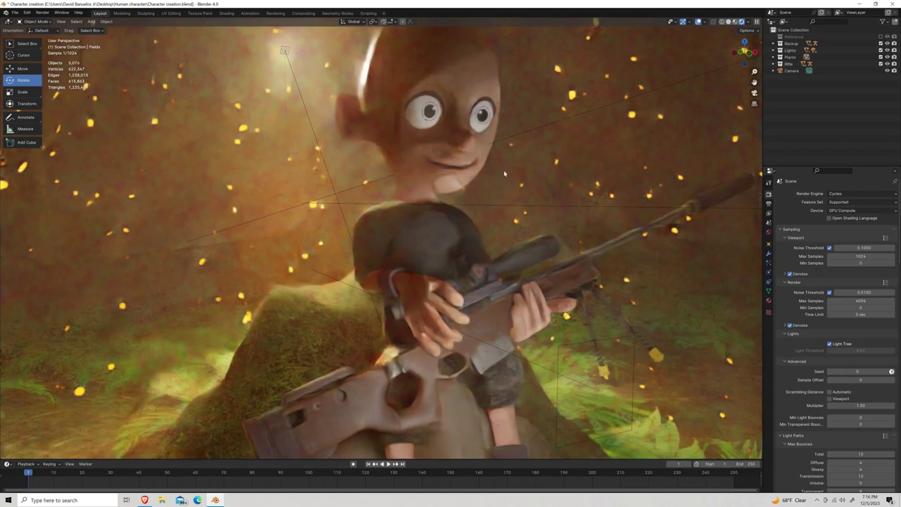
mouse_move(493, 214)
middle_down()
mouse_move(476, 269)
mouse_move(502, 219)
middle_up()
scroll(500, 218, up, 2)
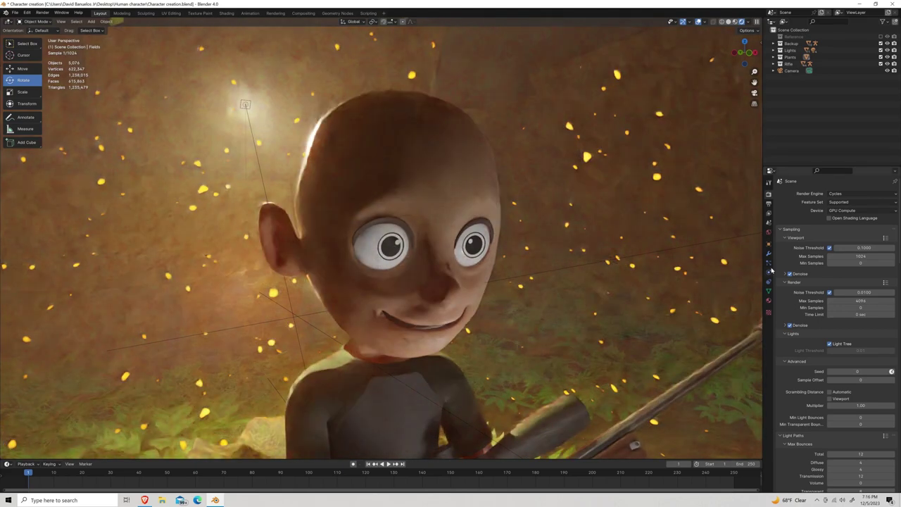
click(769, 263)
key(ctrl+z)
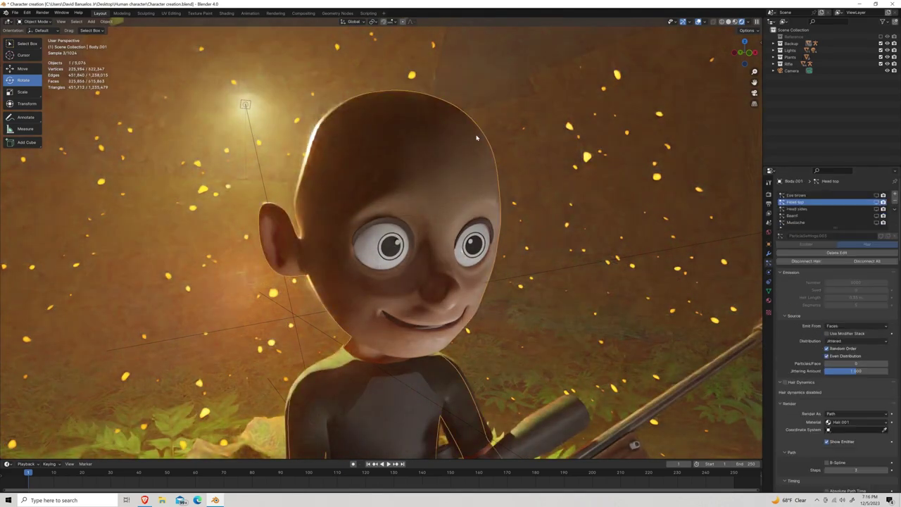
Enable the Eye brows, Mustache and Beard particle systems
click(876, 195)
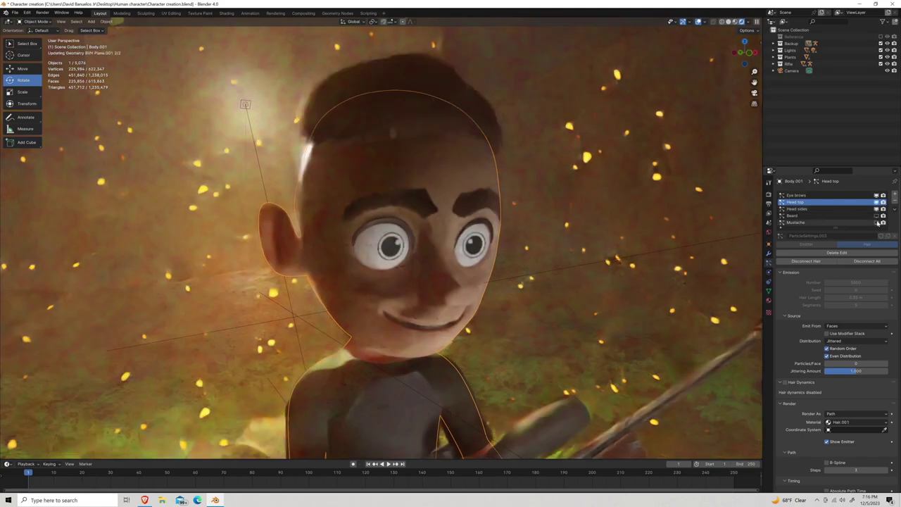
click(876, 222)
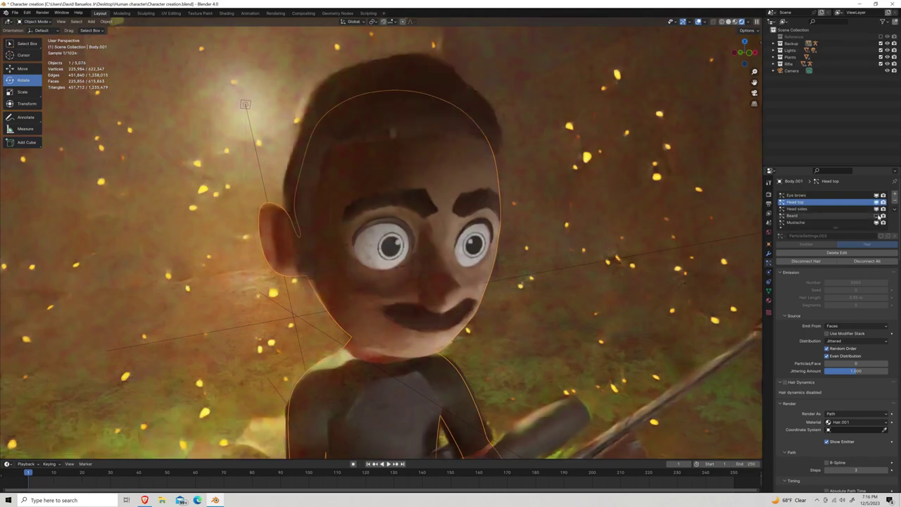
click(876, 216)
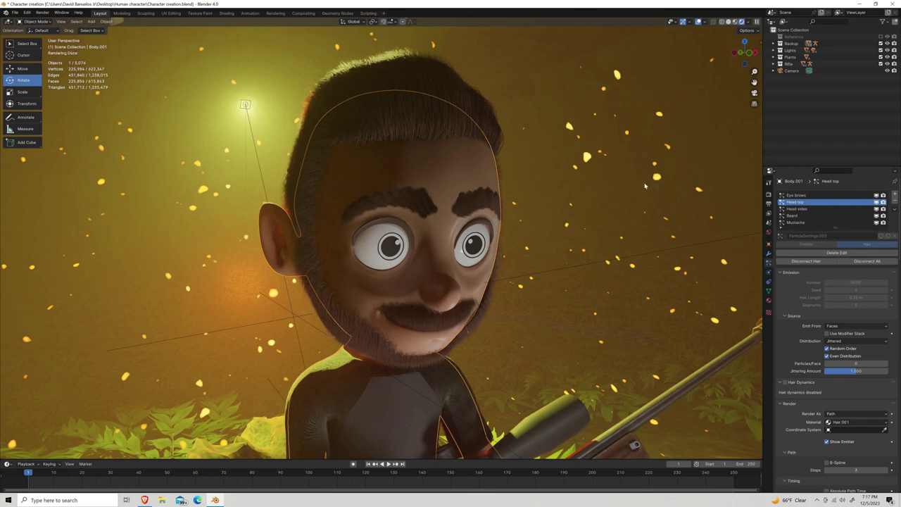
Switch to Material Preview shading, zoom out and orbit around the whole bearded character
key(z)
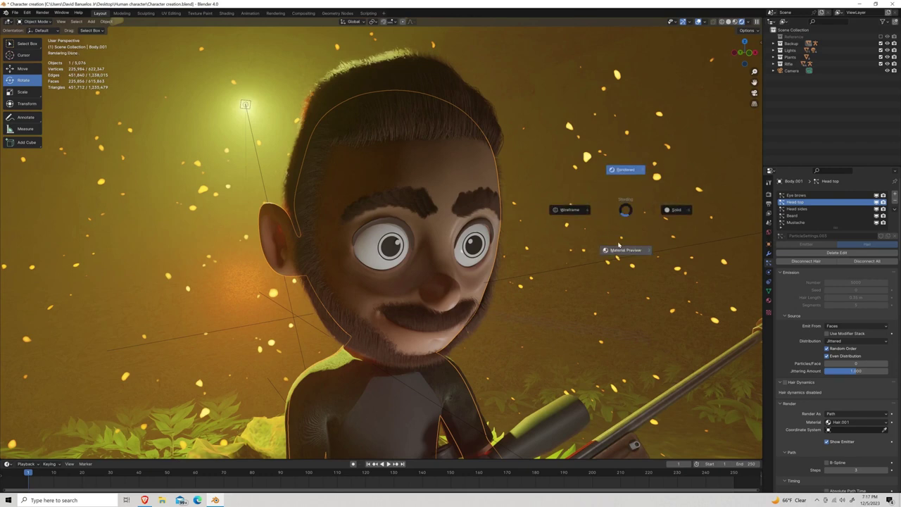
click(619, 245)
scroll(619, 245, down, 1)
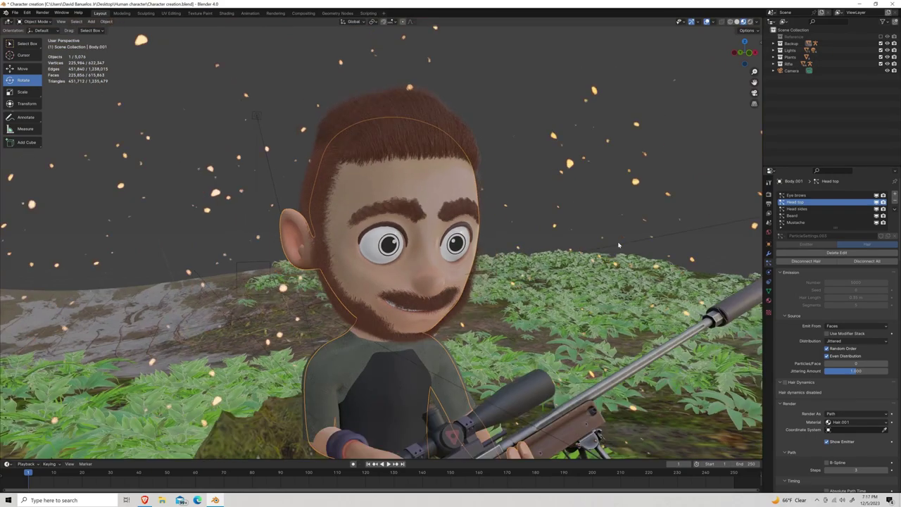
scroll(619, 245, down, 2)
mouse_move(619, 244)
middle_down()
mouse_move(458, 296)
mouse_move(410, 254)
mouse_move(340, 238)
mouse_move(286, 211)
mouse_move(553, 246)
mouse_move(545, 221)
mouse_move(766, 47)
middle_up()
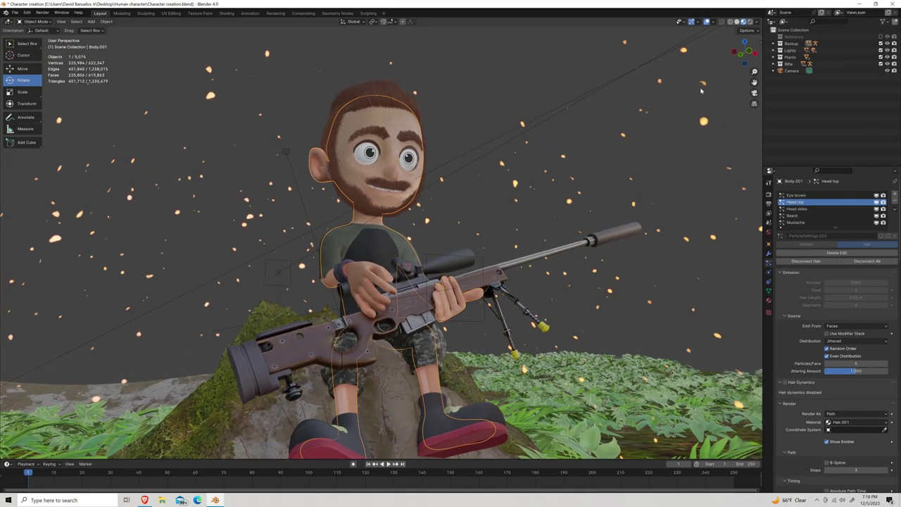
Unhide the First Rig armature, select it and enter Edit Mode on its bones
click(771, 43)
click(773, 44)
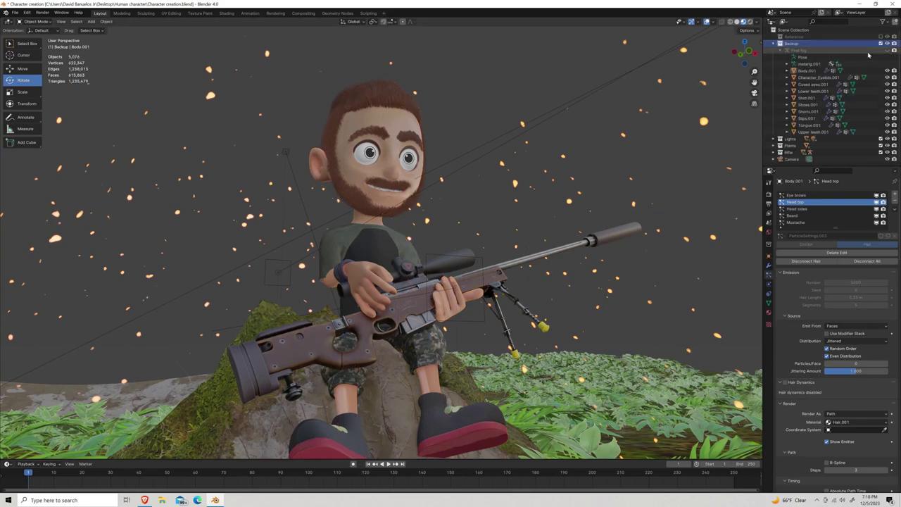
click(893, 51)
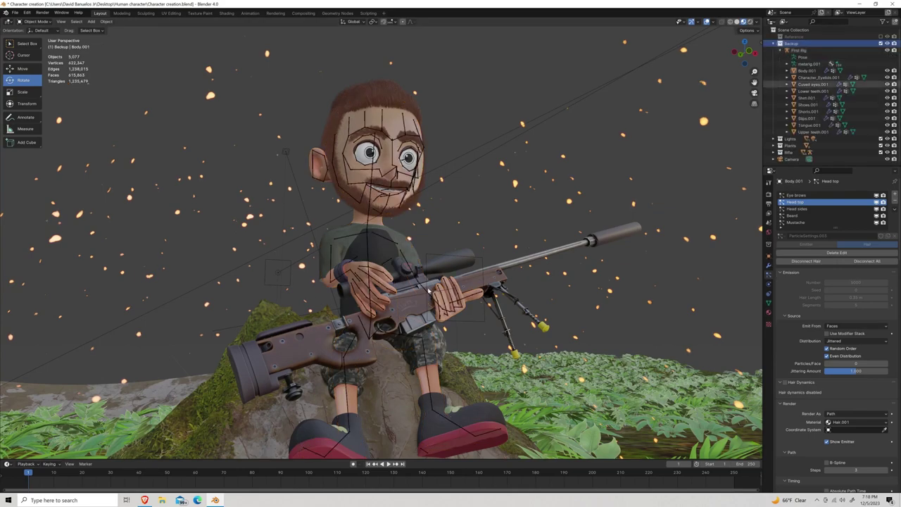
scroll(398, 207, down, 3)
scroll(398, 207, up, 2)
click(384, 200)
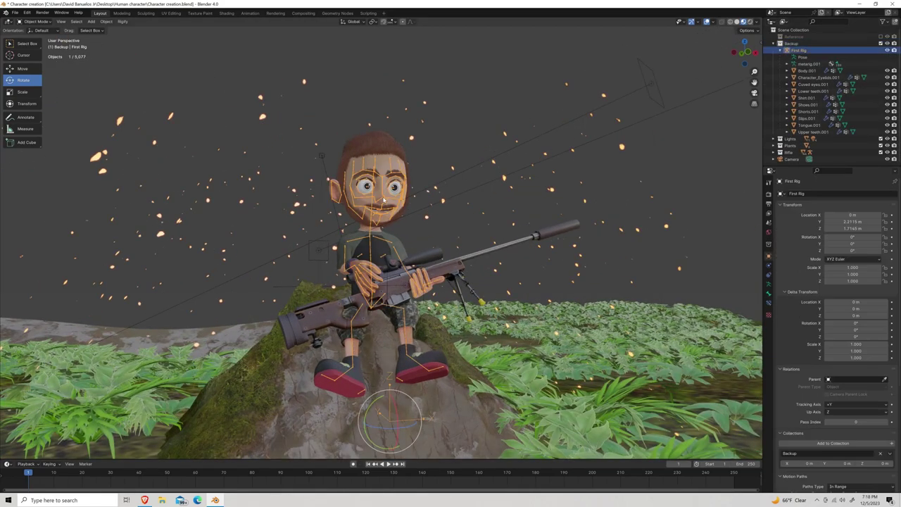
middle_drag(444, 205, 444, 207)
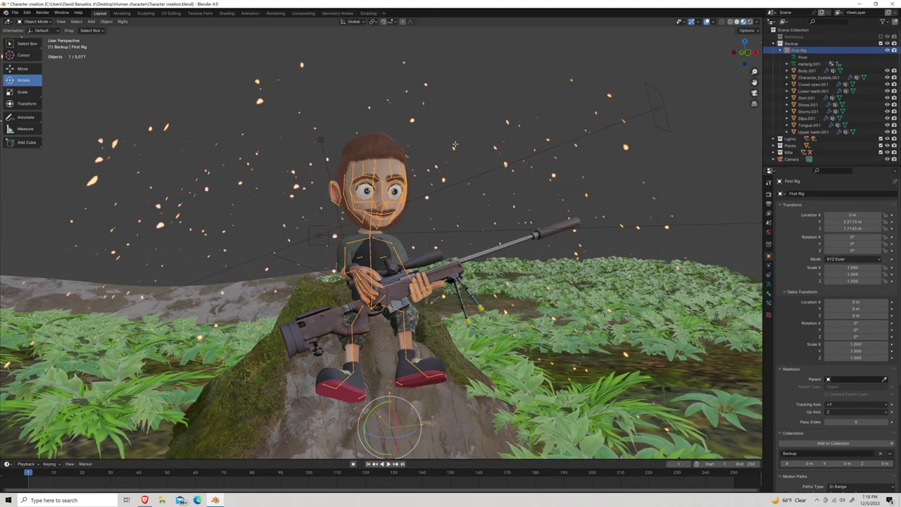
key(Tab)
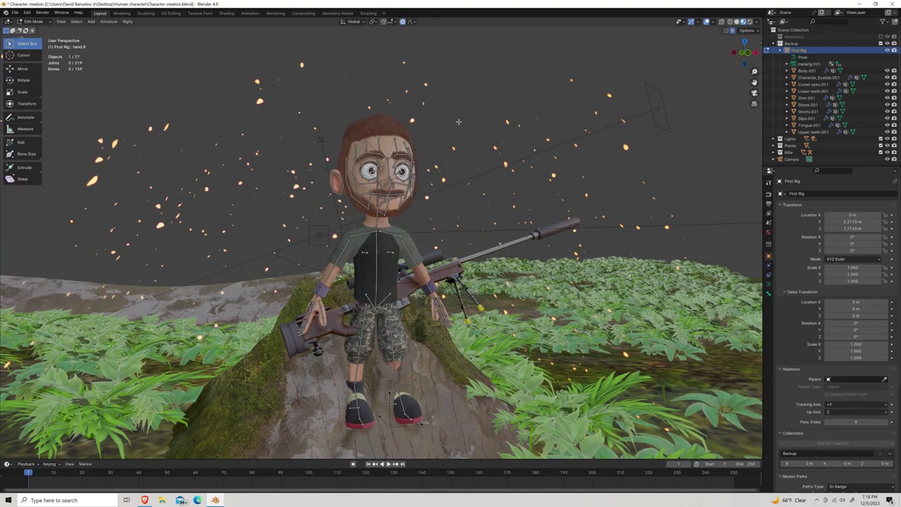
Orbit to a higher side view, collapse Backup and hide the Lights collection
middle_drag(458, 122, 453, 132)
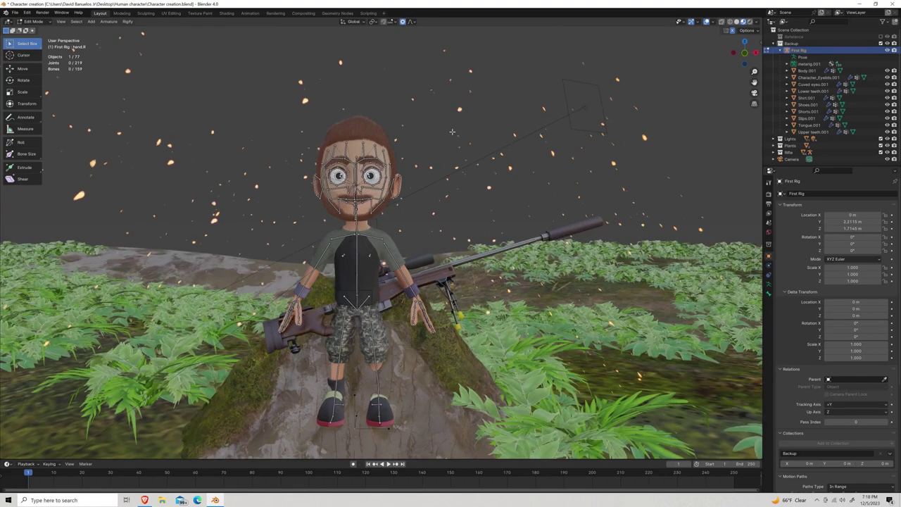
middle_drag(452, 132, 377, 219)
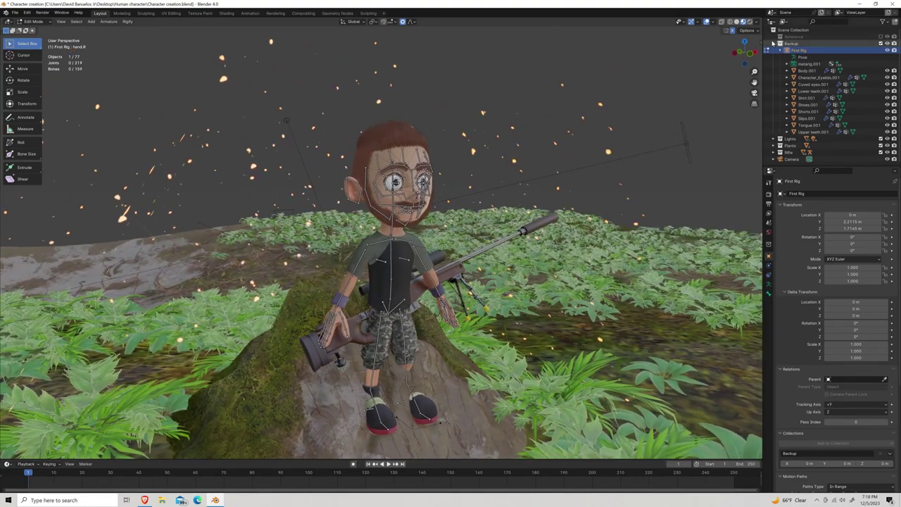
click(772, 43)
click(881, 50)
Hide Plants and Rifle to view the character's back, then re-enable Rifle and Lights
click(881, 56)
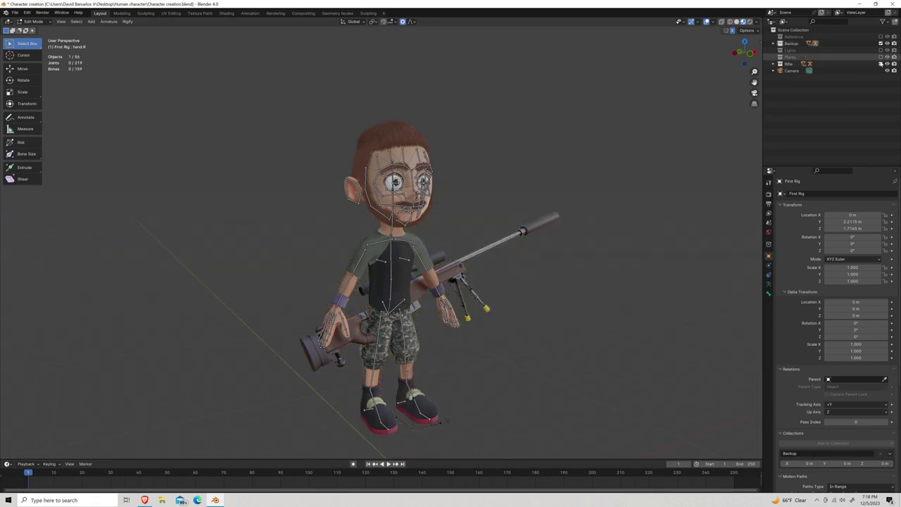
click(881, 64)
mouse_move(587, 253)
middle_down()
mouse_move(542, 260)
mouse_move(455, 242)
mouse_move(368, 257)
mouse_move(255, 249)
mouse_move(273, 243)
middle_up()
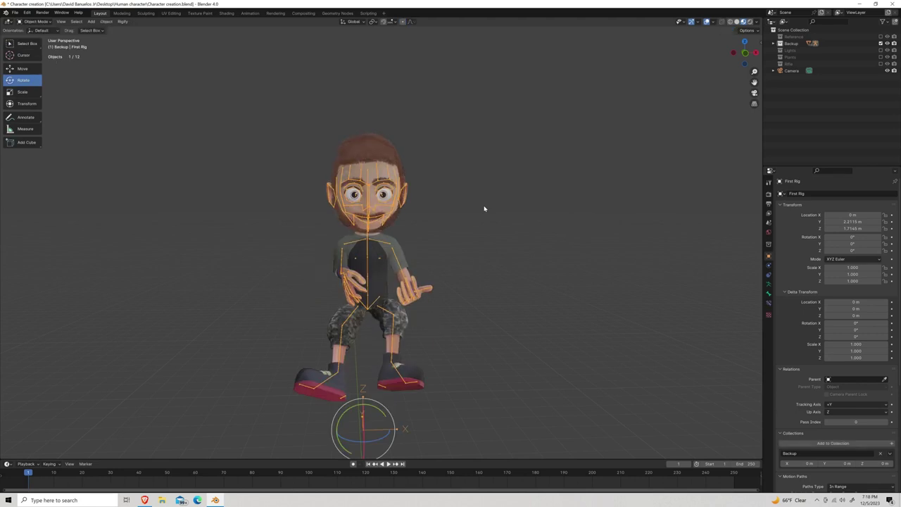
click(881, 63)
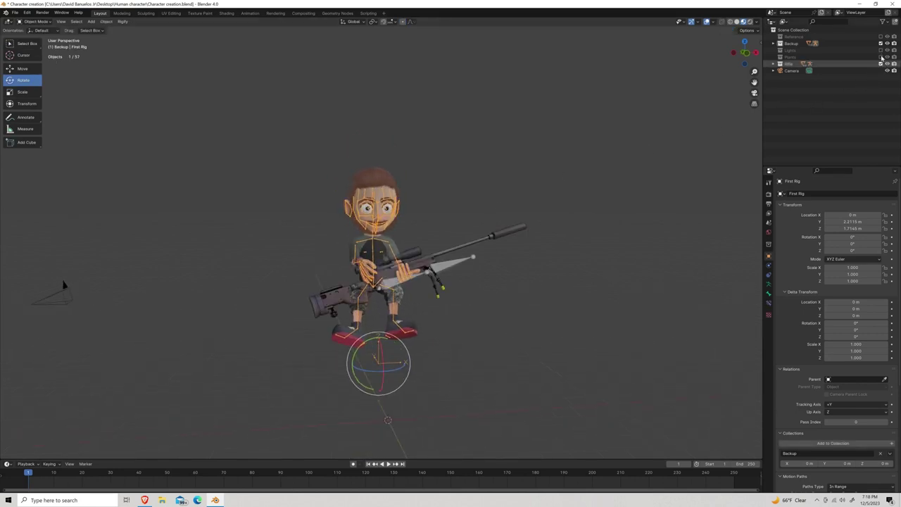
click(881, 51)
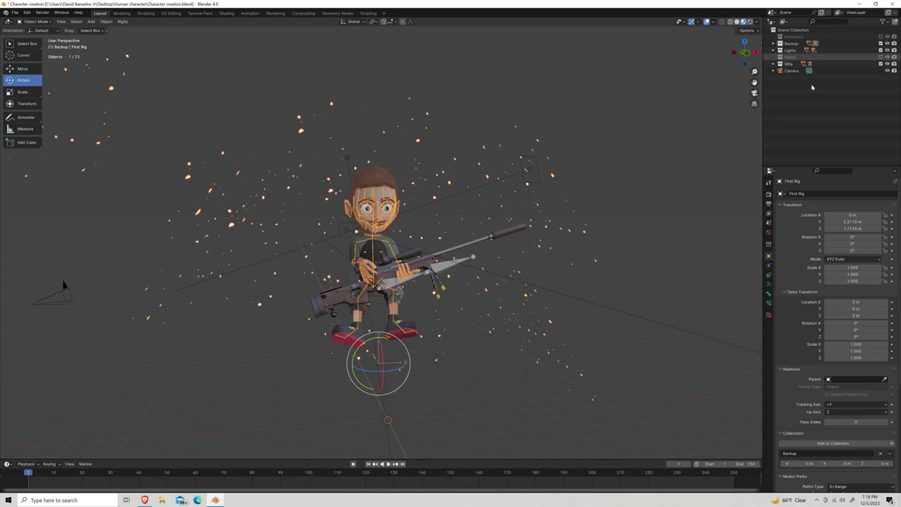
Switch to the Animation workspace and view the character through the scene camera
click(250, 13)
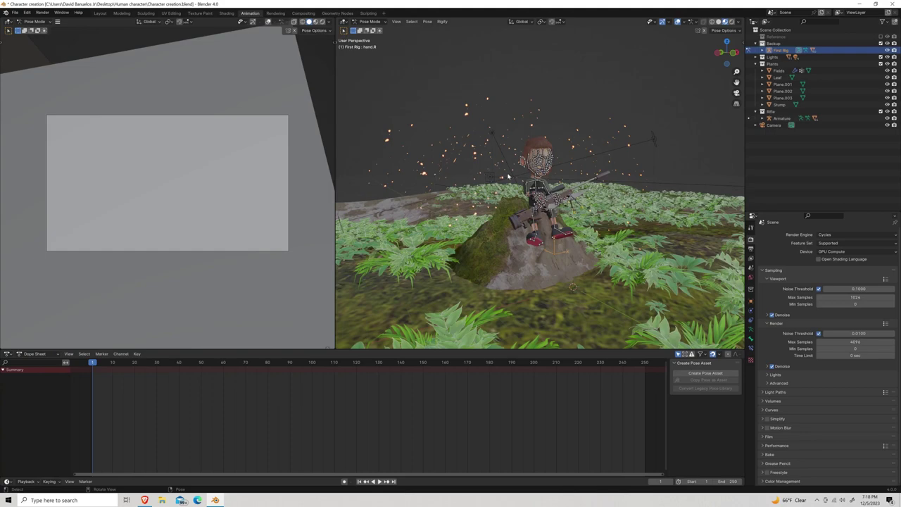
key(KP_0)
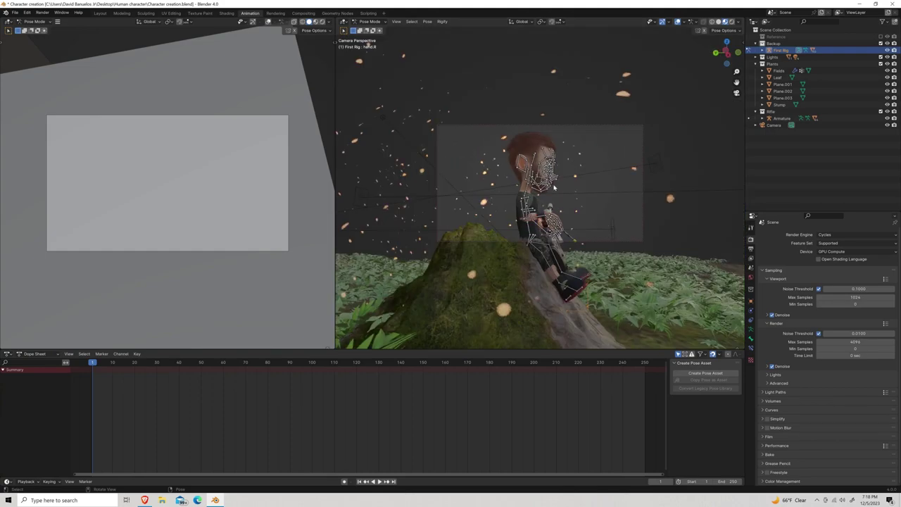
mouse_move(514, 216)
middle_down()
mouse_move(567, 215)
mouse_move(557, 199)
mouse_move(567, 204)
middle_up()
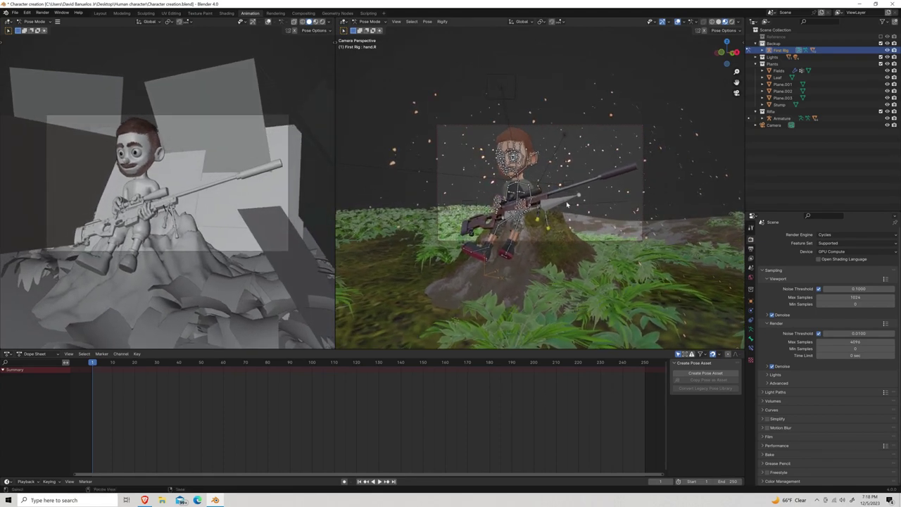
Start Render > Render Image and drag the dope sheet border down to enlarge the viewports
click(42, 13)
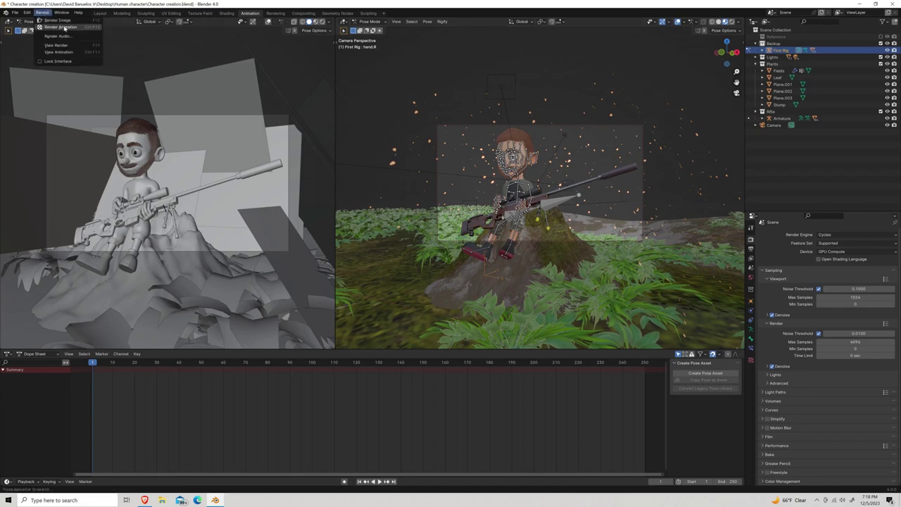
click(61, 22)
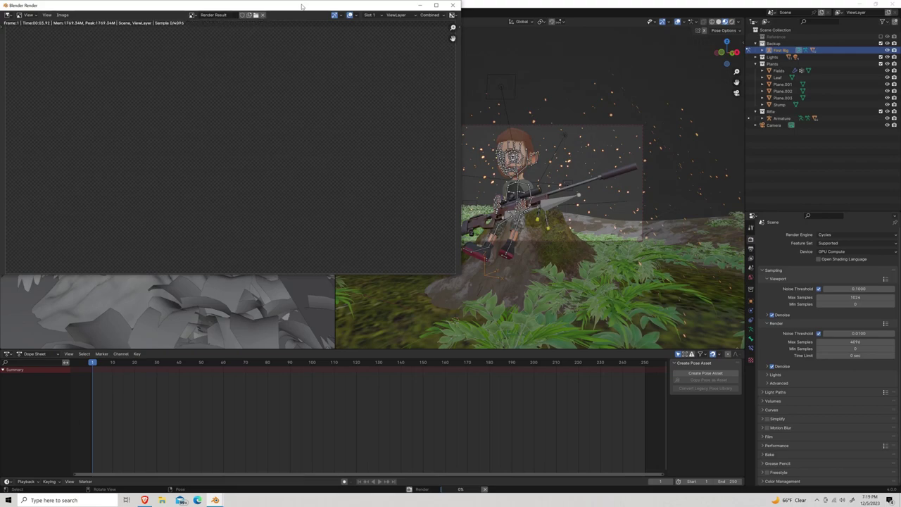
scroll(335, 146, down, 1)
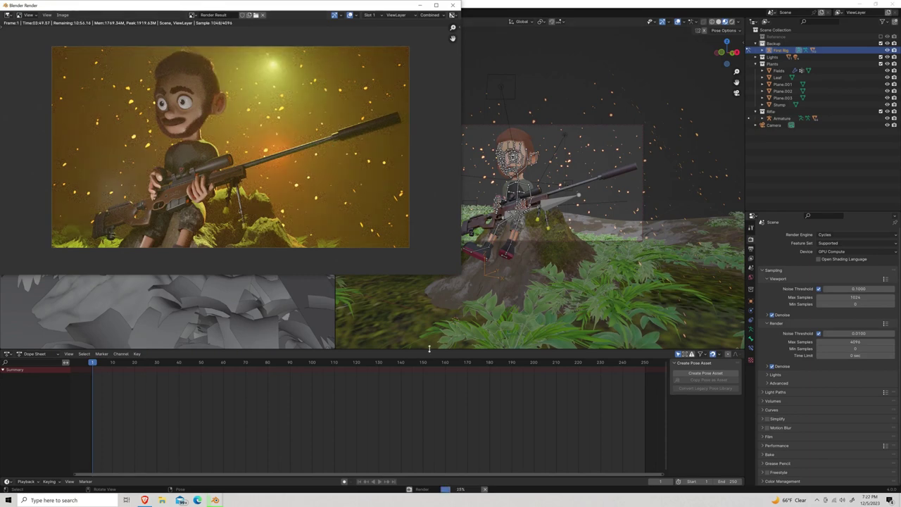
drag(427, 350, 428, 447)
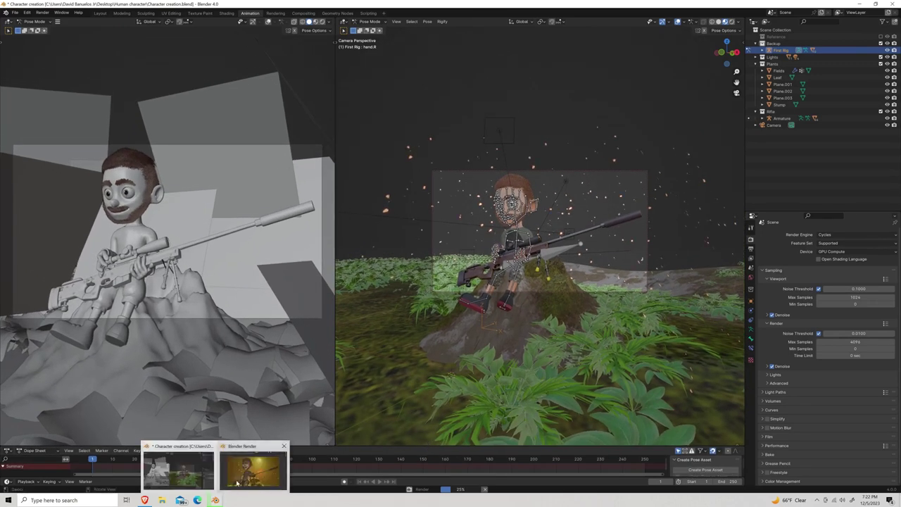
Shrink the render window, send it behind Blender, and split the left viewport into two stacked views
click(239, 481)
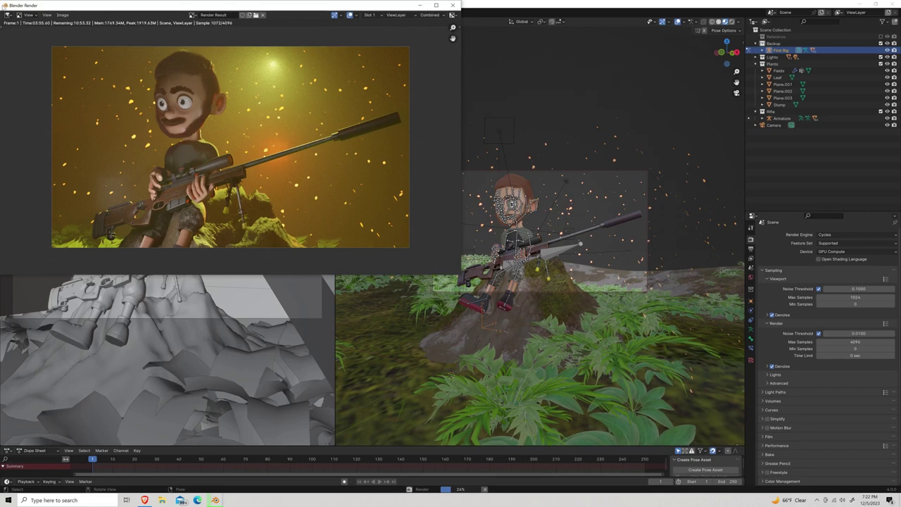
mouse_move(57, 5)
mouse_down()
mouse_move(184, 83)
mouse_move(553, 13)
mouse_move(628, 25)
mouse_move(447, 14)
mouse_up()
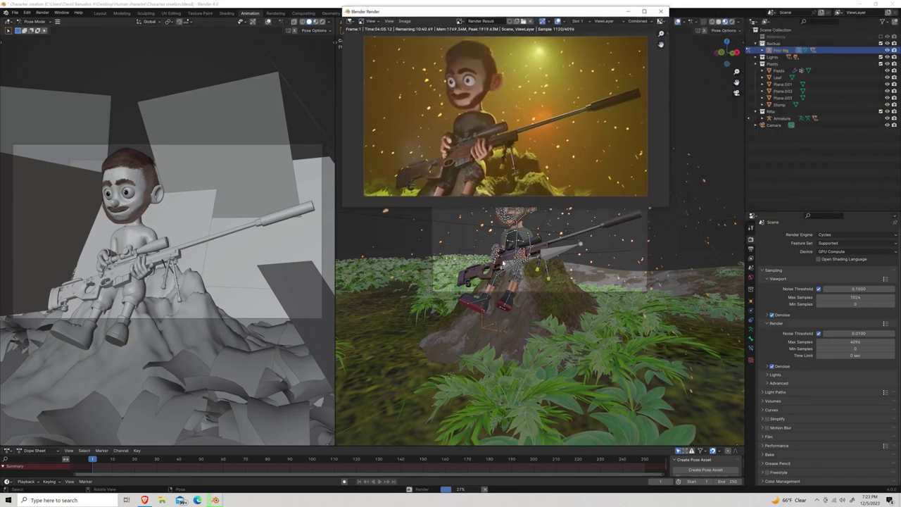
mouse_move(576, 280)
middle_down()
mouse_move(576, 325)
mouse_move(590, 270)
mouse_move(588, 296)
middle_up()
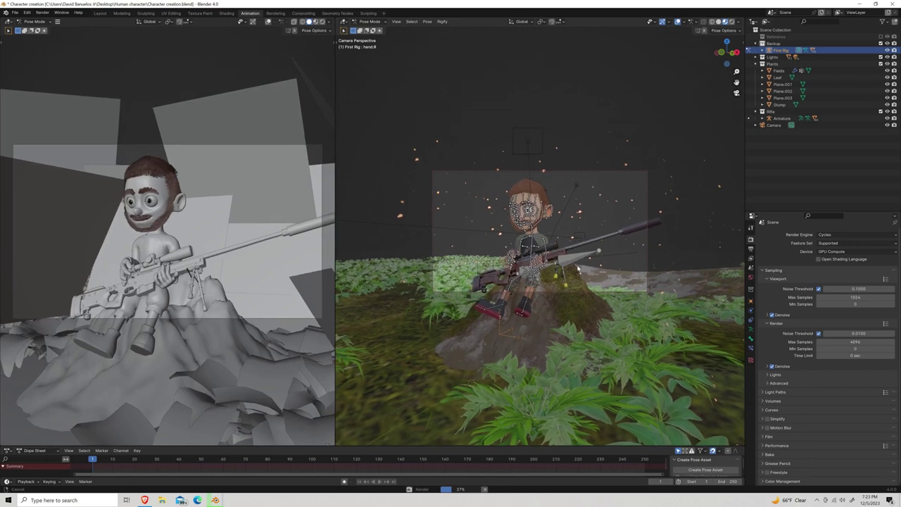
click(247, 481)
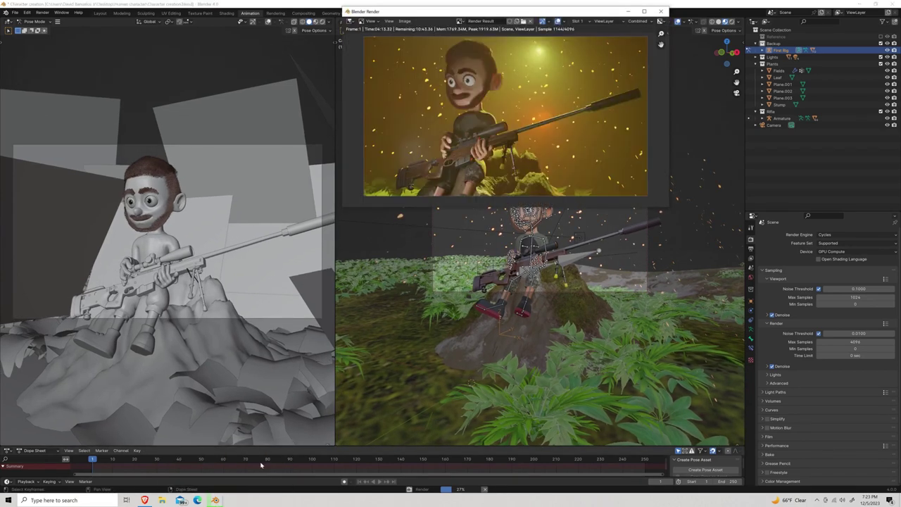
click(5, 13)
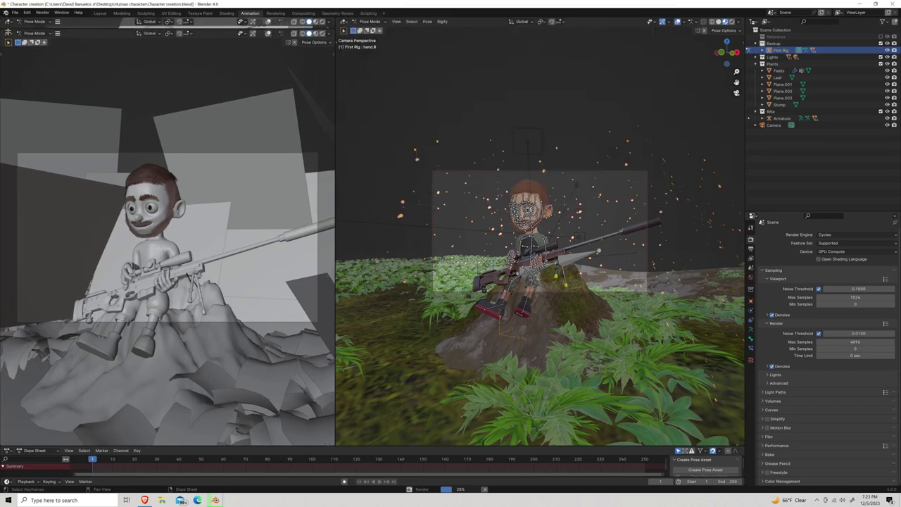
drag(4, 28, 18, 199)
Lower the left-view divider and give the top-left view MatCap lighting with object wire colour and random colours
drag(23, 221, 23, 229)
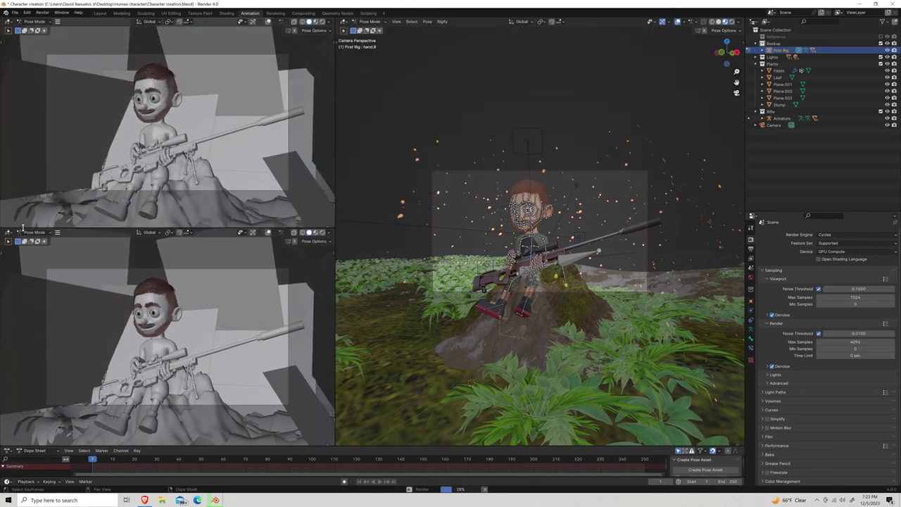
click(330, 23)
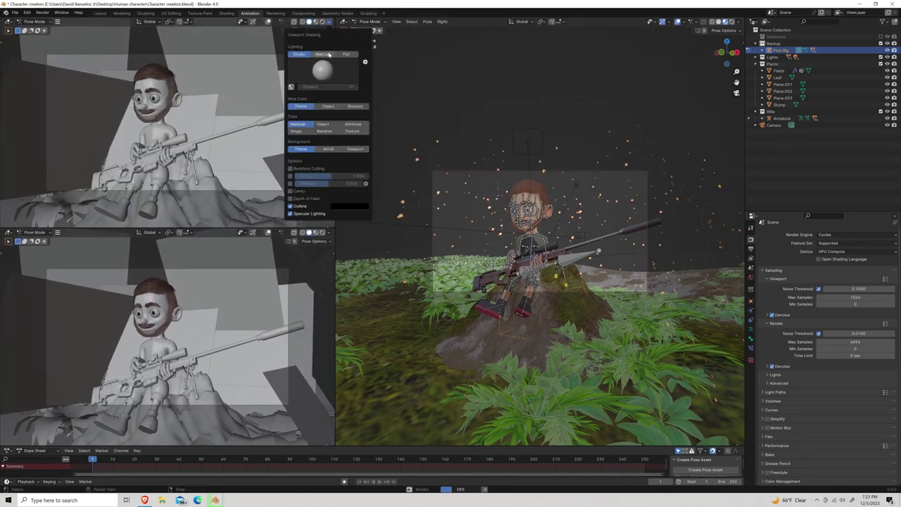
click(322, 54)
click(328, 99)
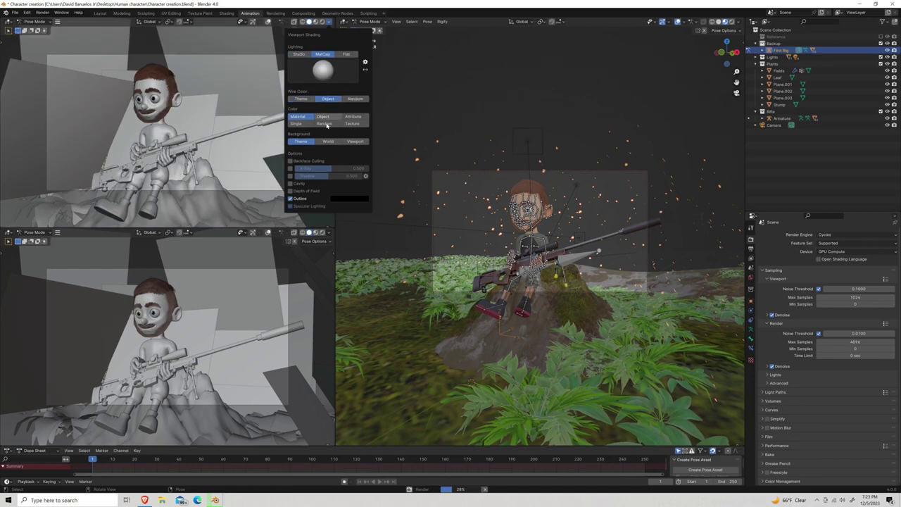
click(330, 117)
click(326, 124)
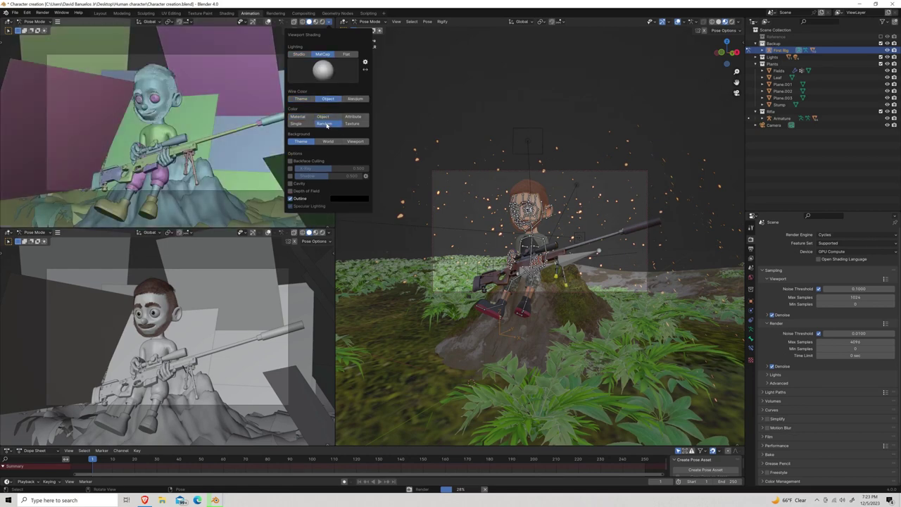
Enable cavity and shadows in the top-left view, then bring the render window forward and shift it right
click(290, 183)
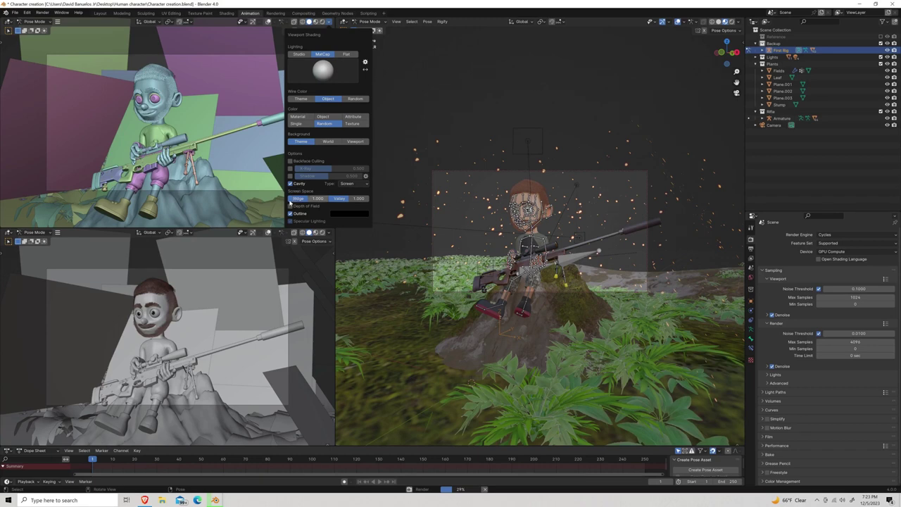
click(289, 177)
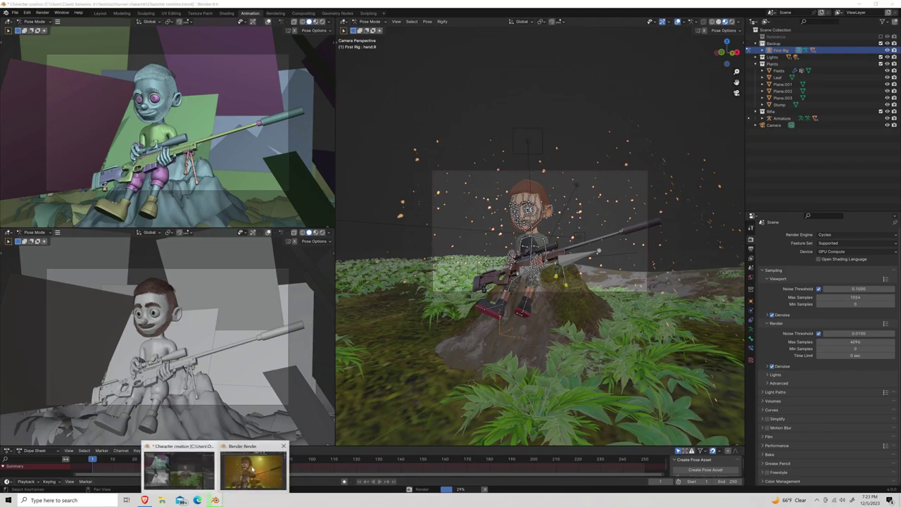
click(252, 466)
drag(464, 12, 690, 26)
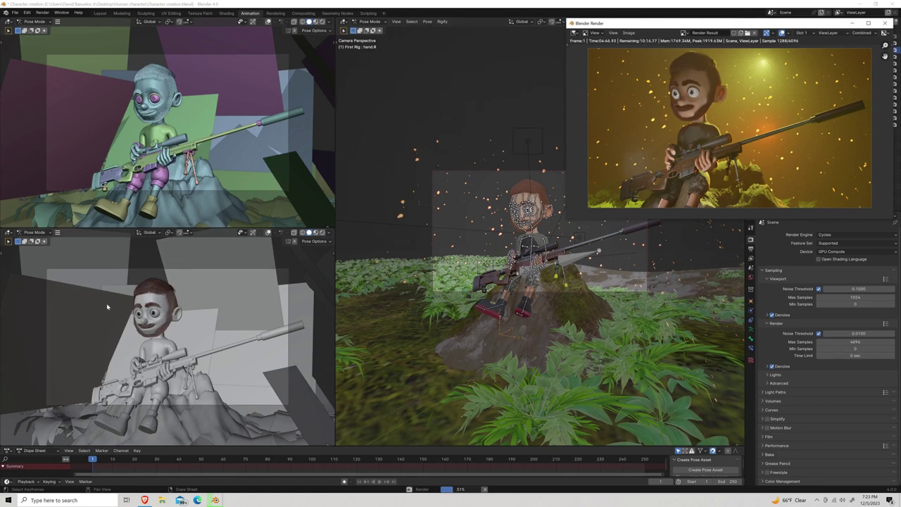
Switch the lower-left viewport to Wireframe shading with the Z menu
click(164, 268)
key(z)
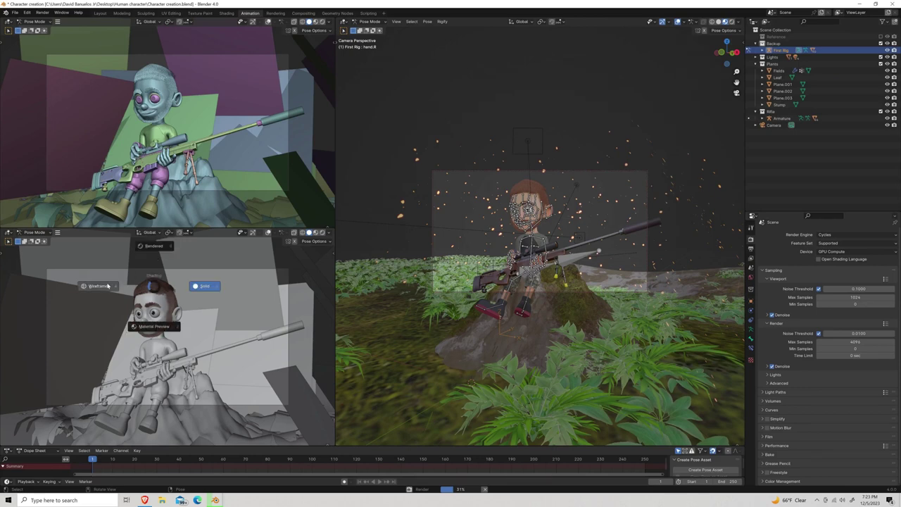
click(111, 288)
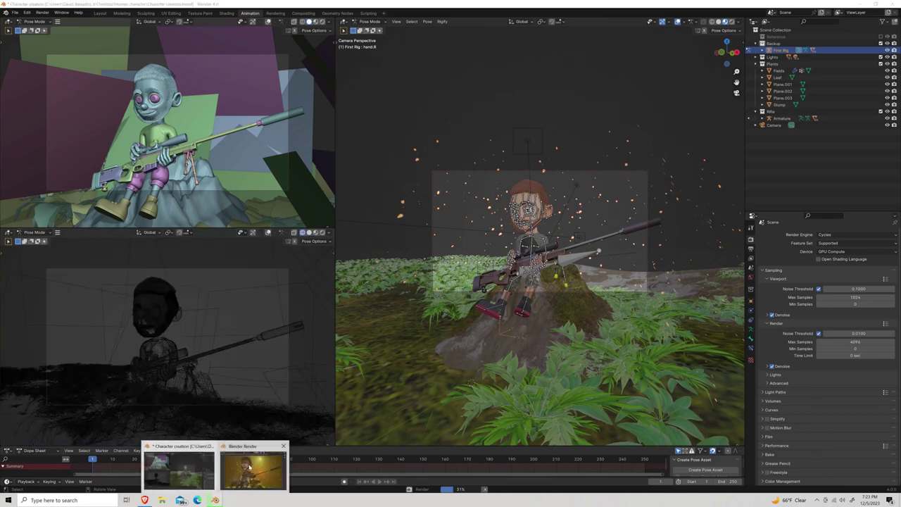
Bring the render window forward and enlarge it to view the finished denoised image
click(249, 466)
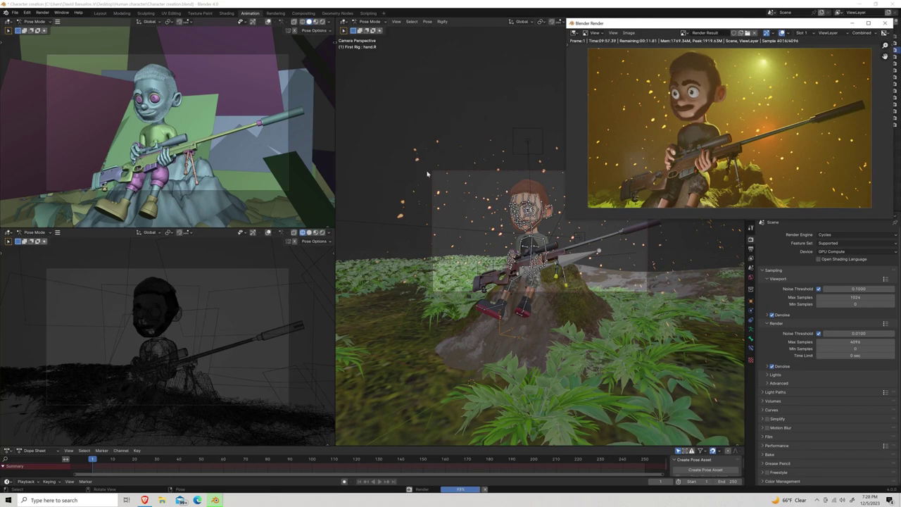
drag(569, 113, 548, 113)
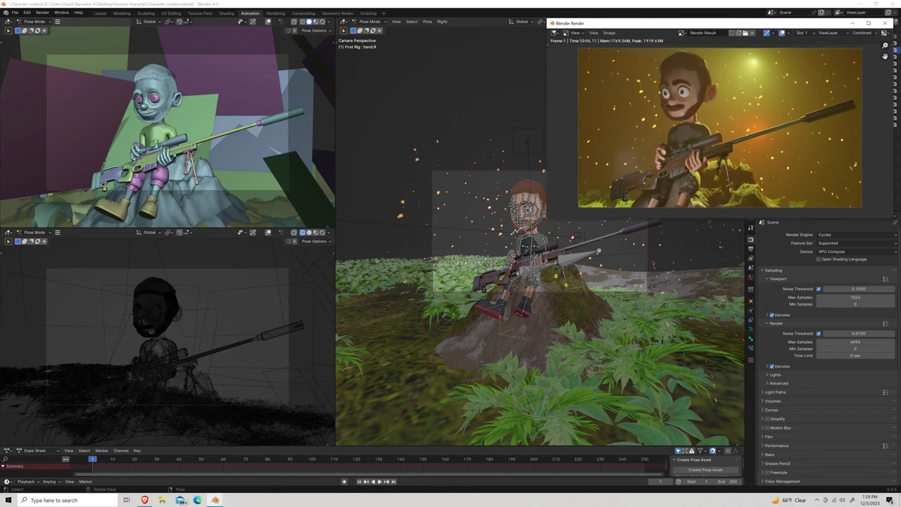
drag(548, 219, 39, 433)
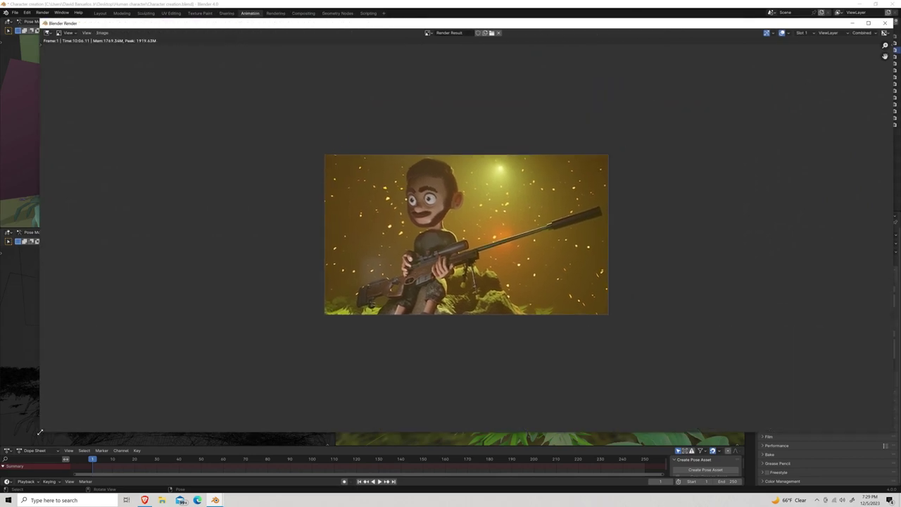
scroll(230, 287, up, 4)
scroll(231, 287, down, 1)
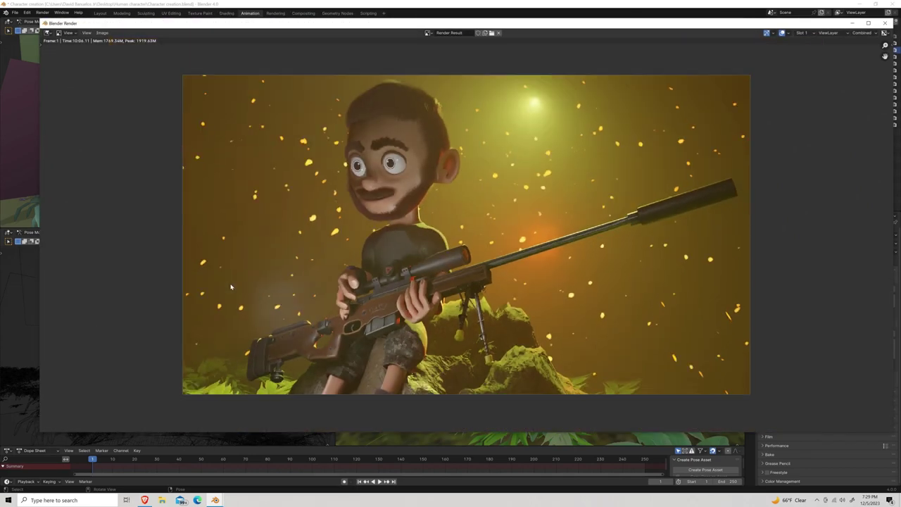